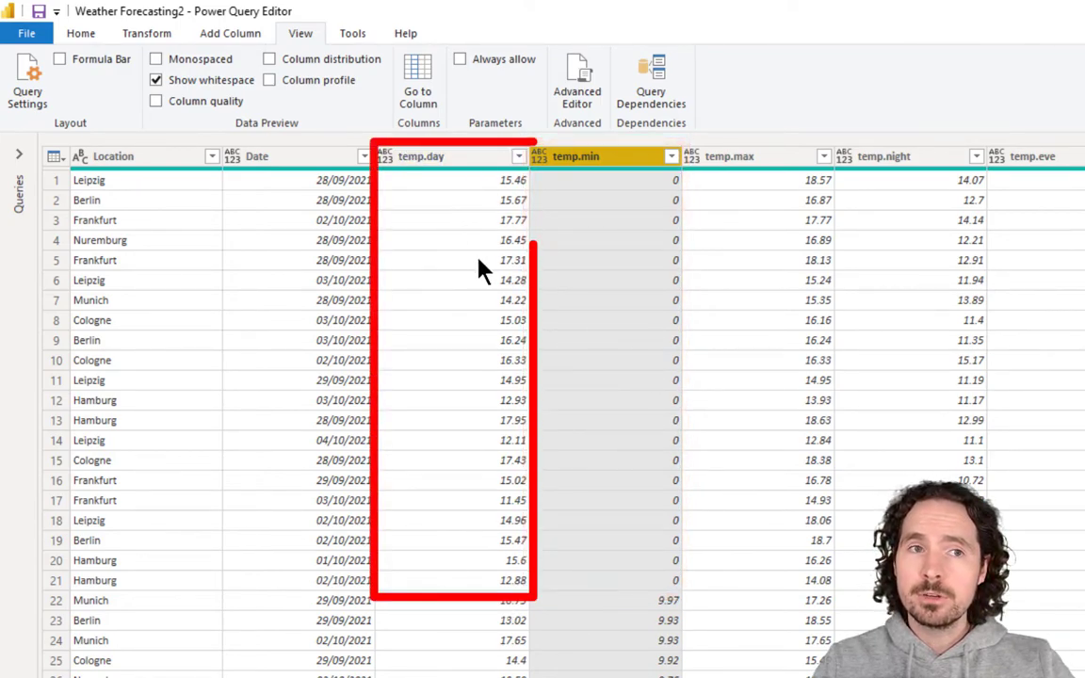
# Open Replace Values on temp.min and dismiss it unchanged, then browse the Add Column and Home ribbons
pyautogui.rightClick(637, 168)
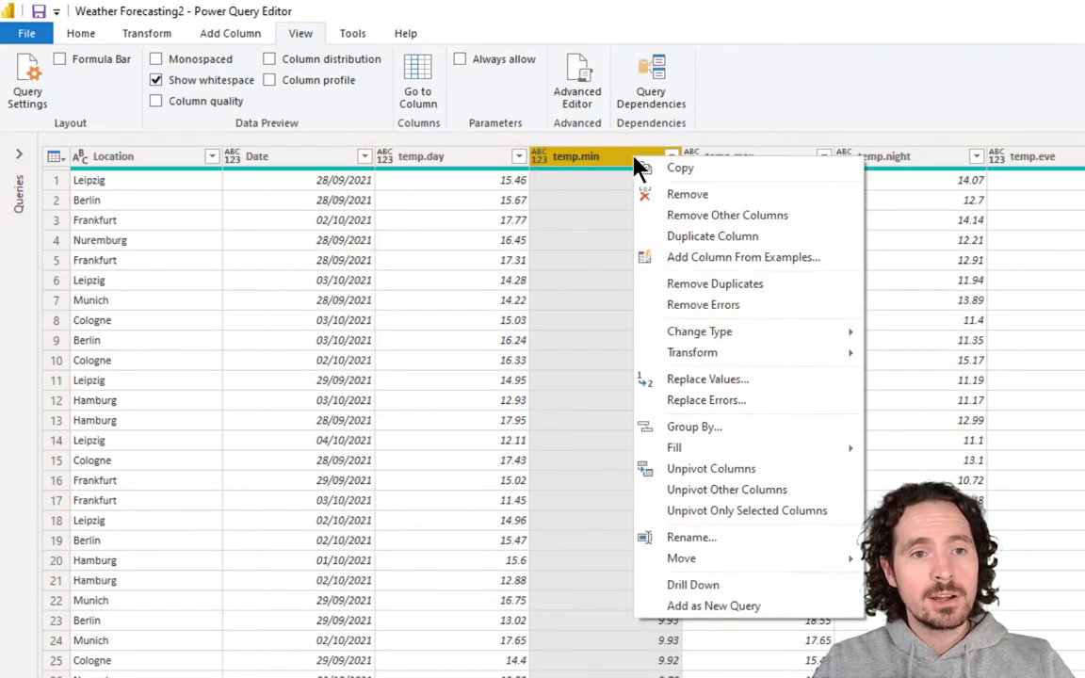
pyautogui.click(761, 386)
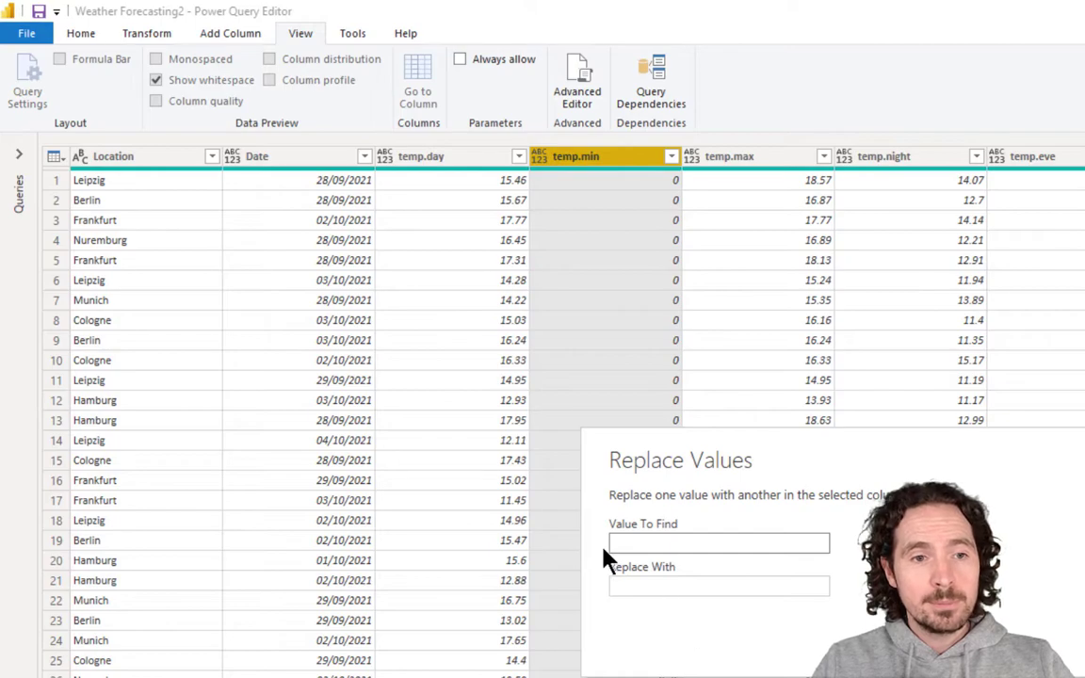
pyautogui.click(690, 587)
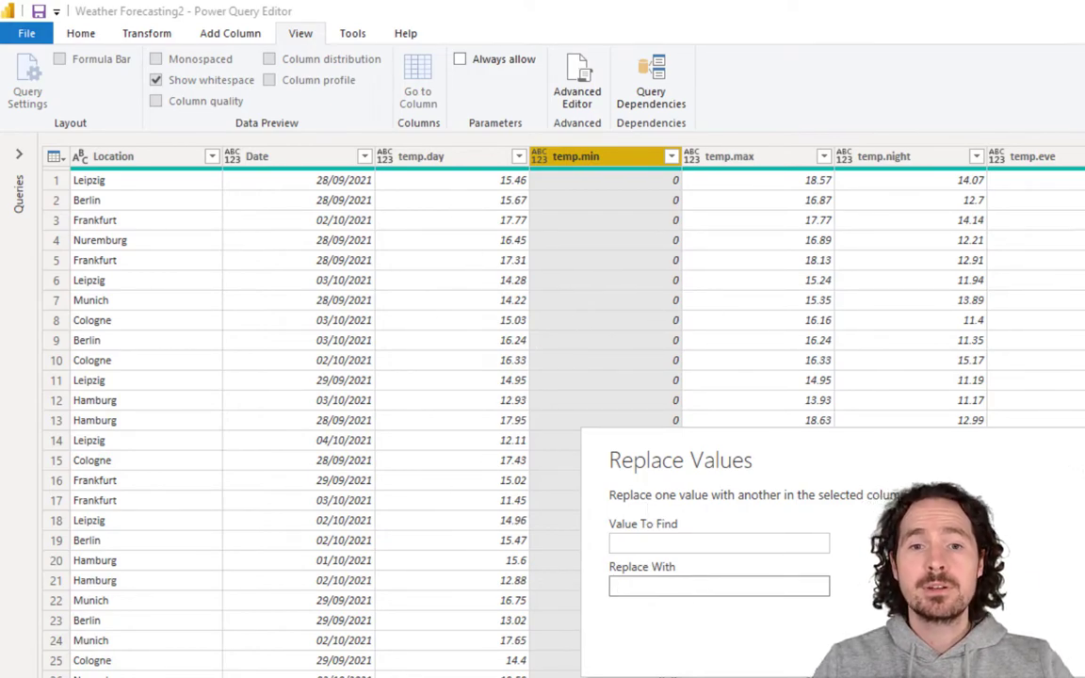
pyautogui.press('Return')
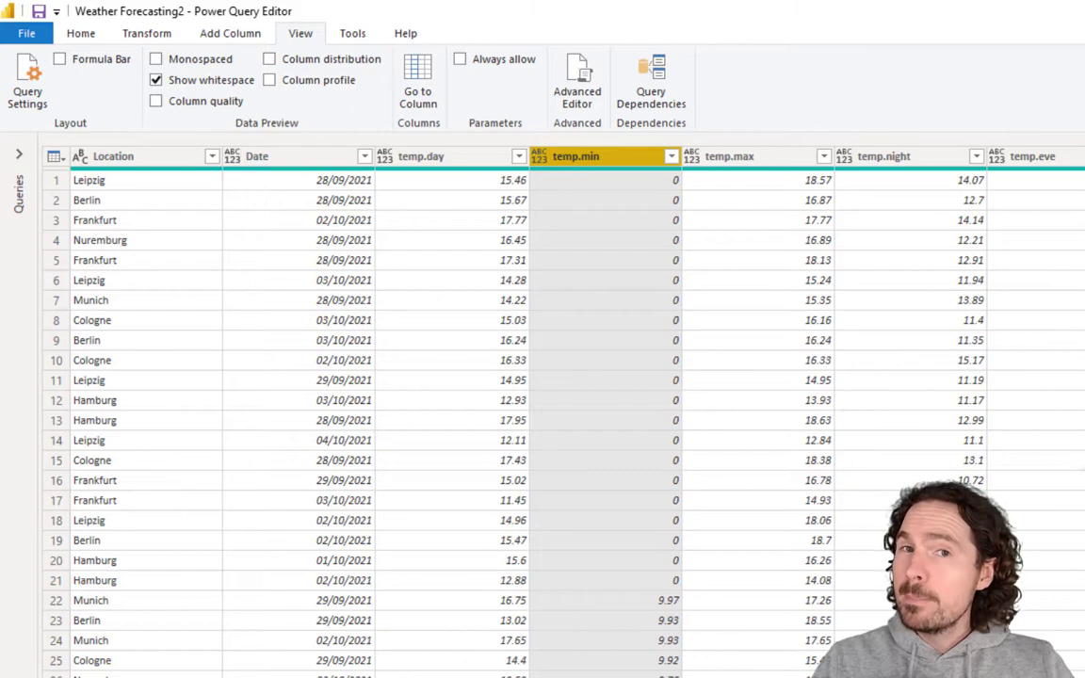
pyautogui.click(230, 34)
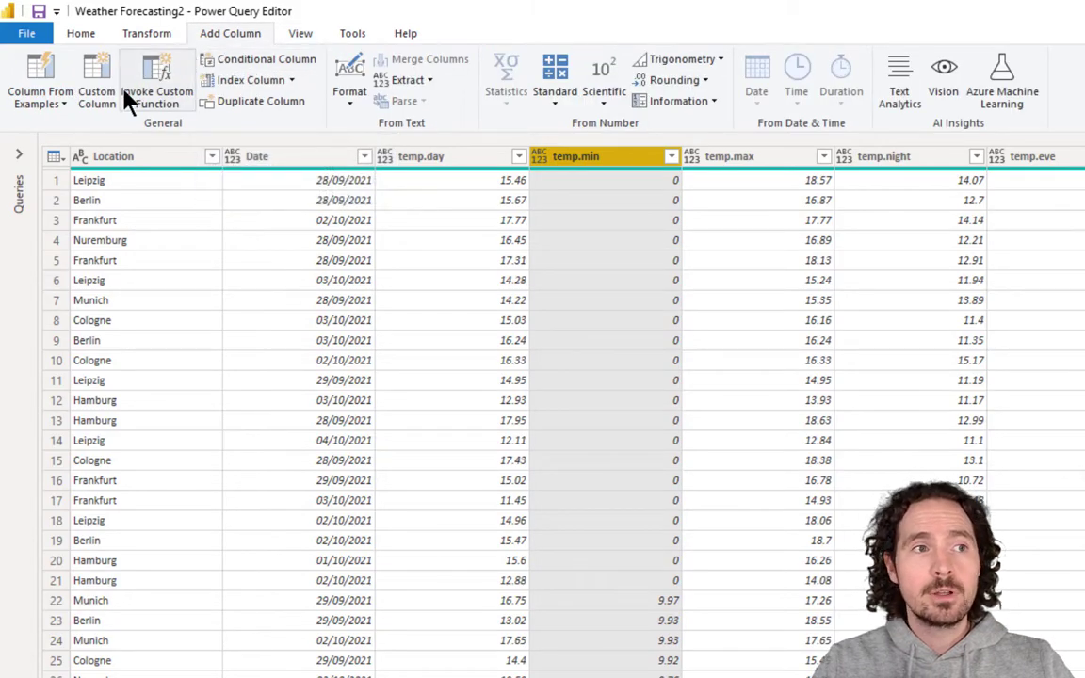
pyautogui.click(81, 37)
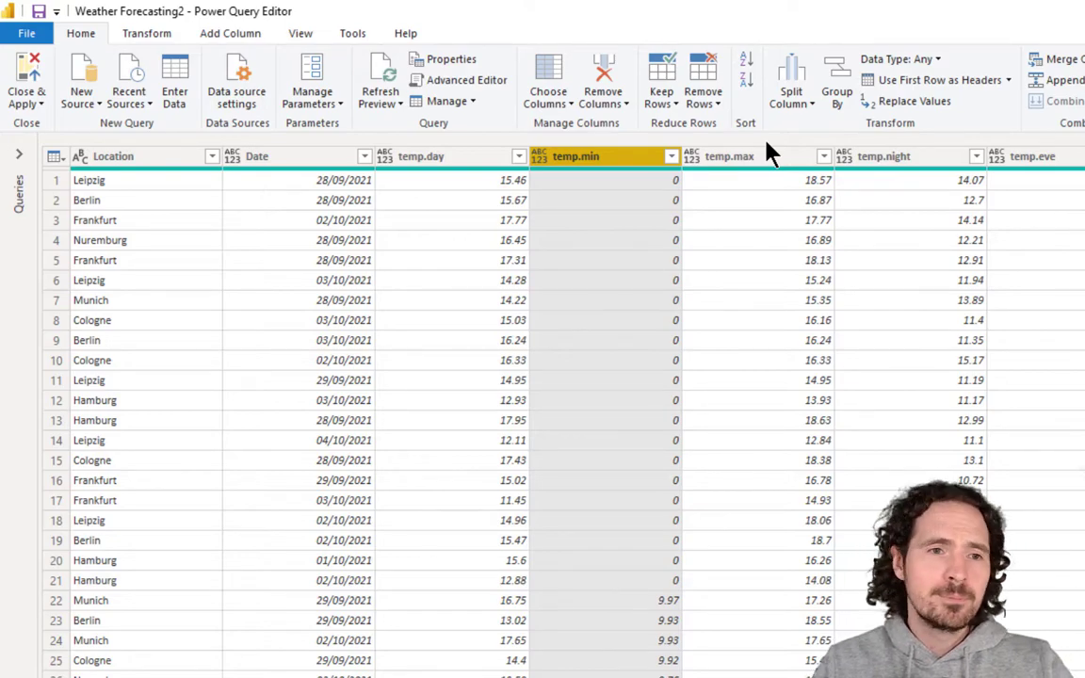
# Run Replace Values on temp.min with 0 as the value to find and null as the replacement
pyautogui.rightClick(622, 164)
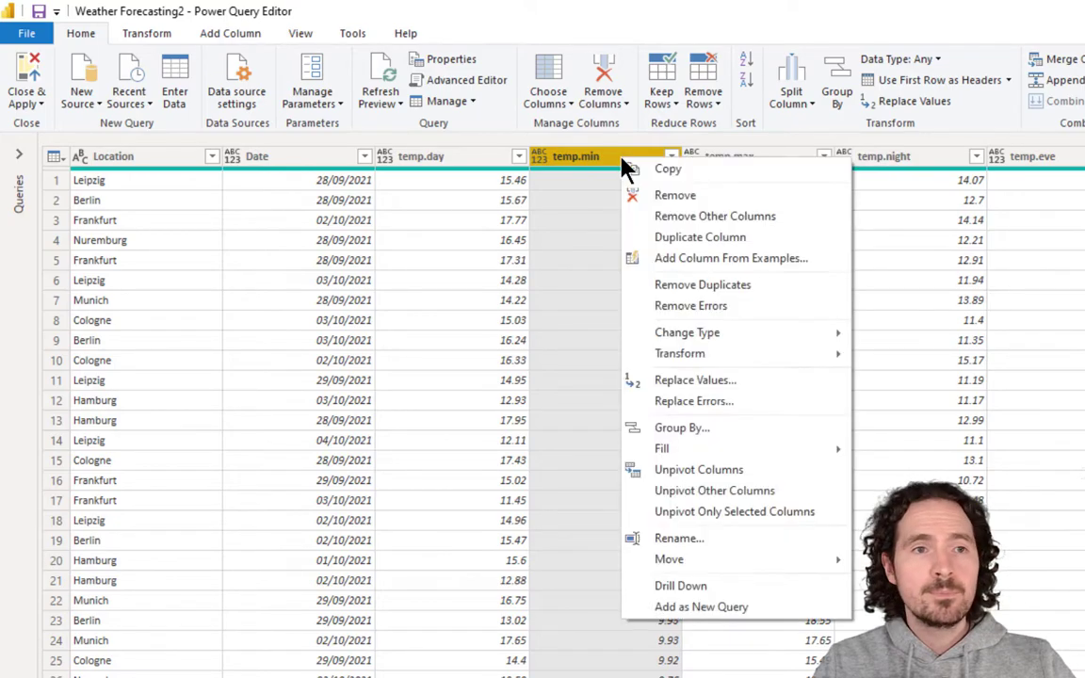
pyautogui.click(744, 393)
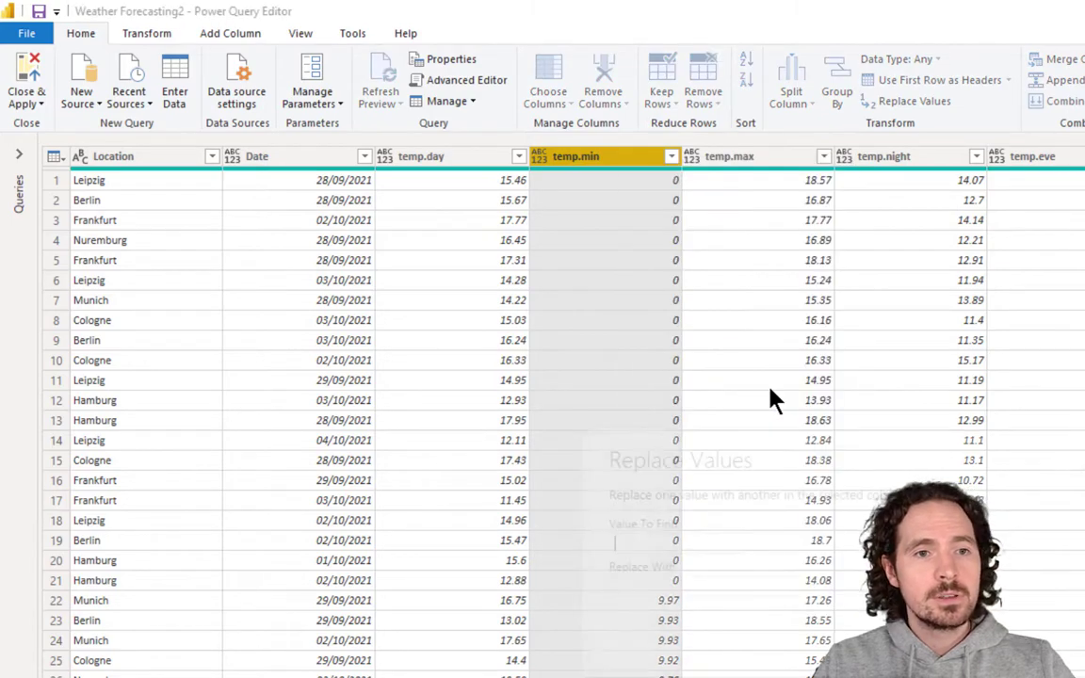
pyautogui.write('0')
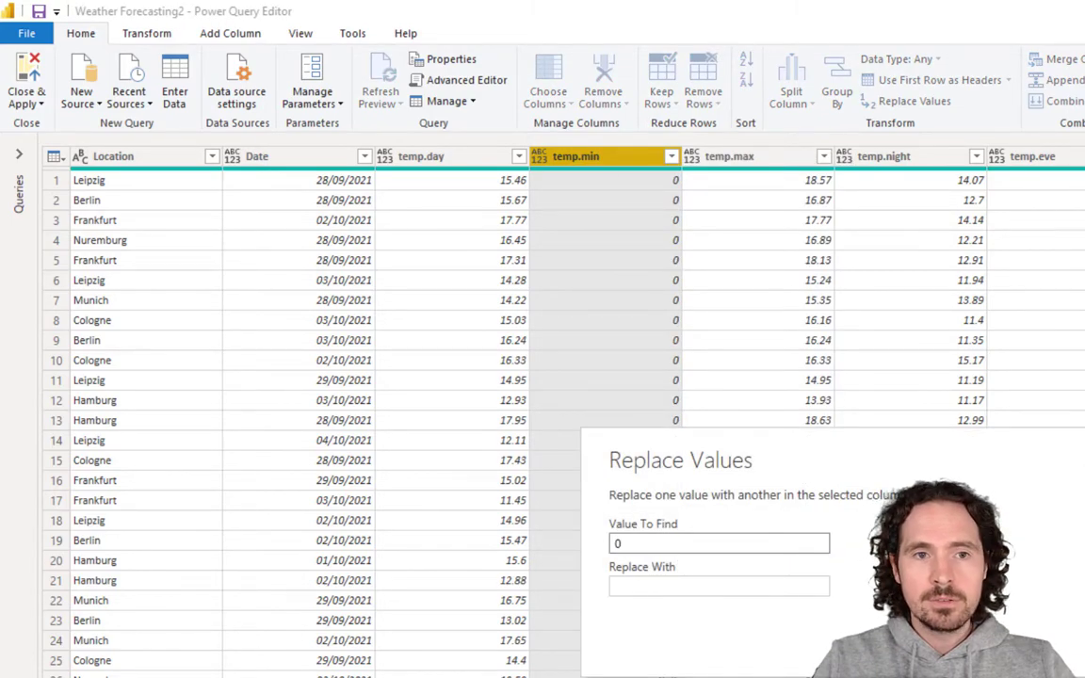
pyautogui.click(719, 586)
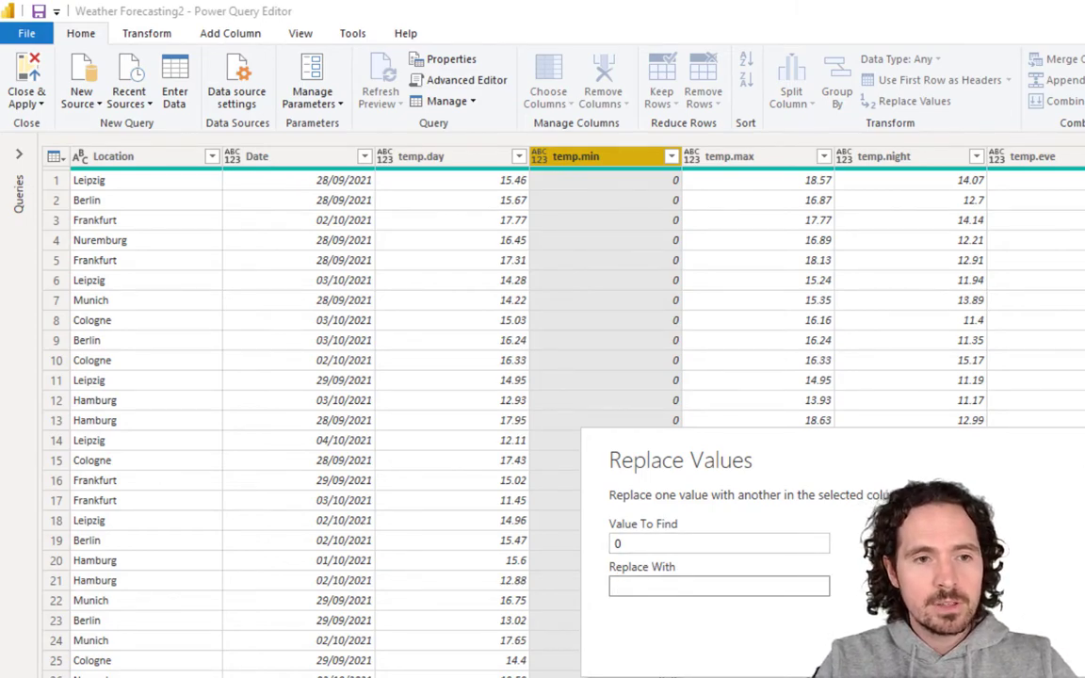
pyautogui.write('null')
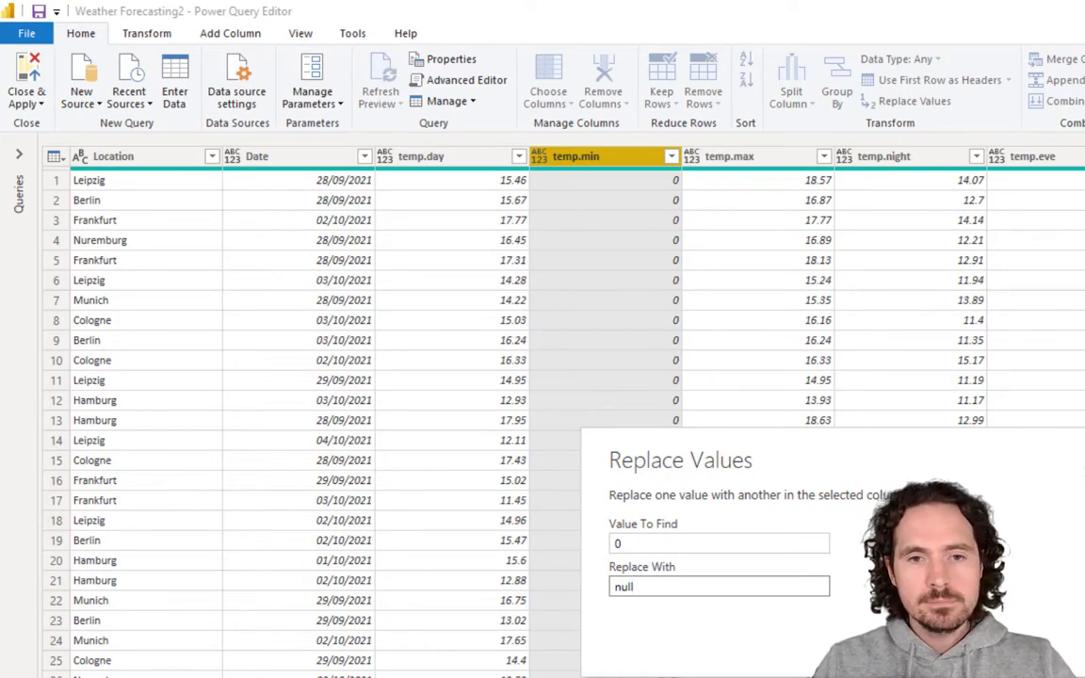
pyautogui.press('Return')
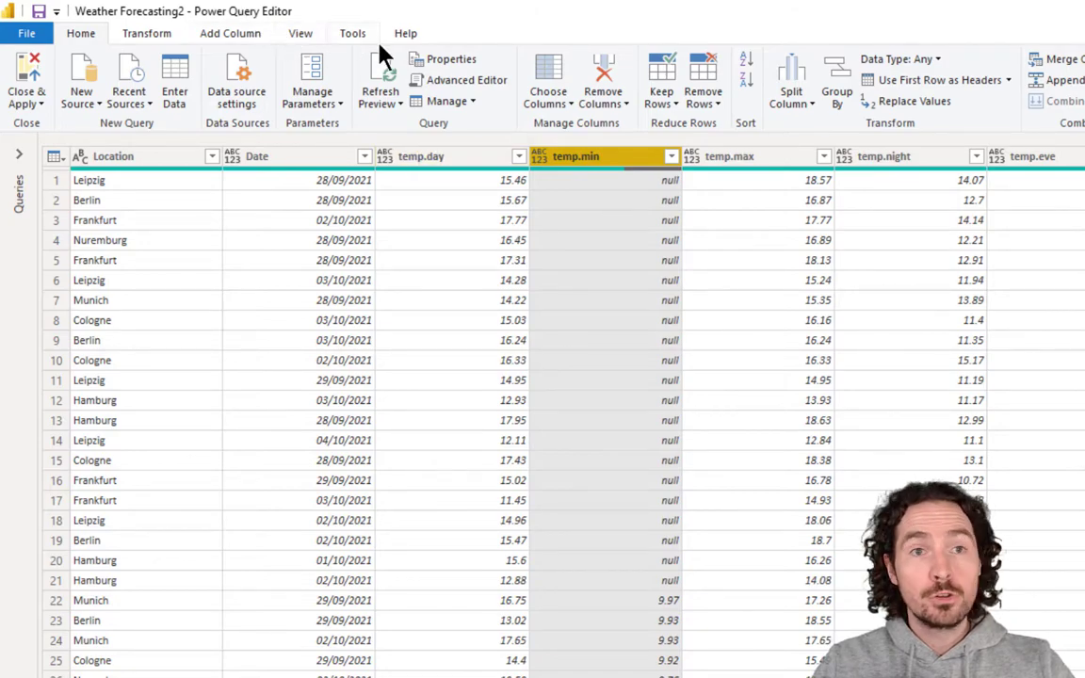
# Enable the Formula Bar from the View ribbon and click into the Table.ReplaceValue formula
pyautogui.click(296, 30)
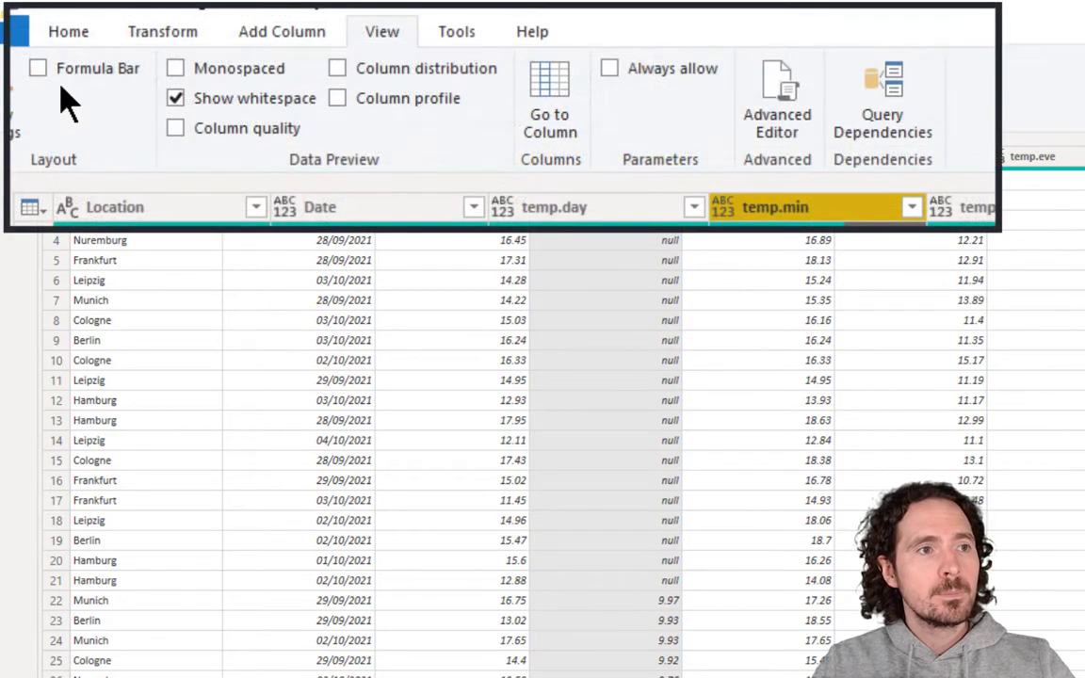
pyautogui.click(40, 69)
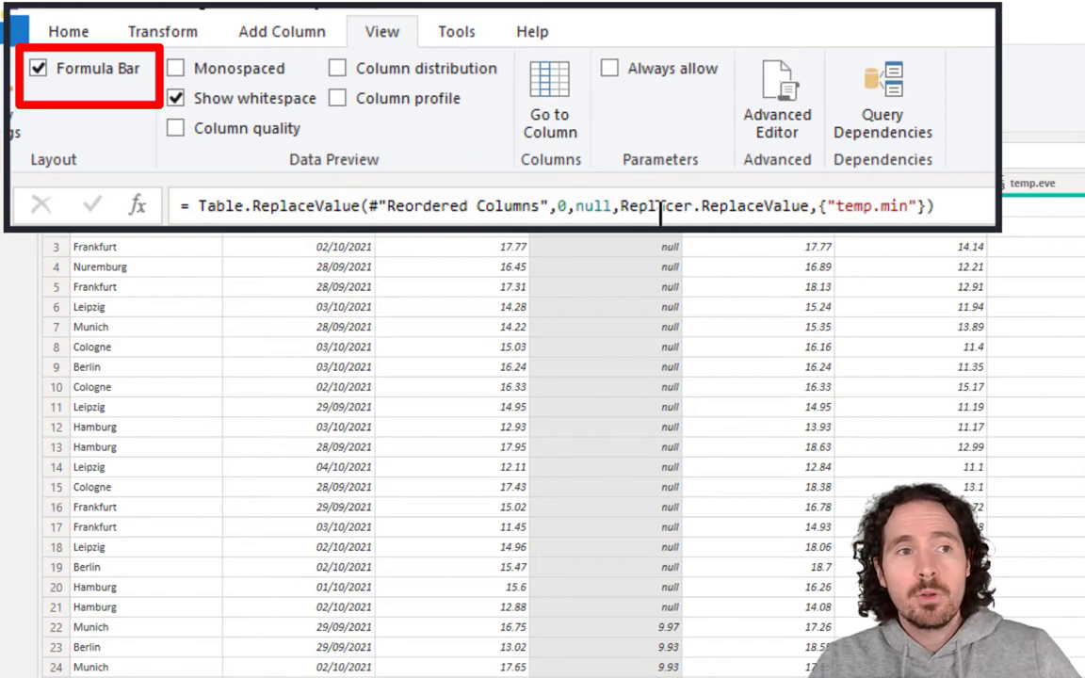
pyautogui.click(956, 205)
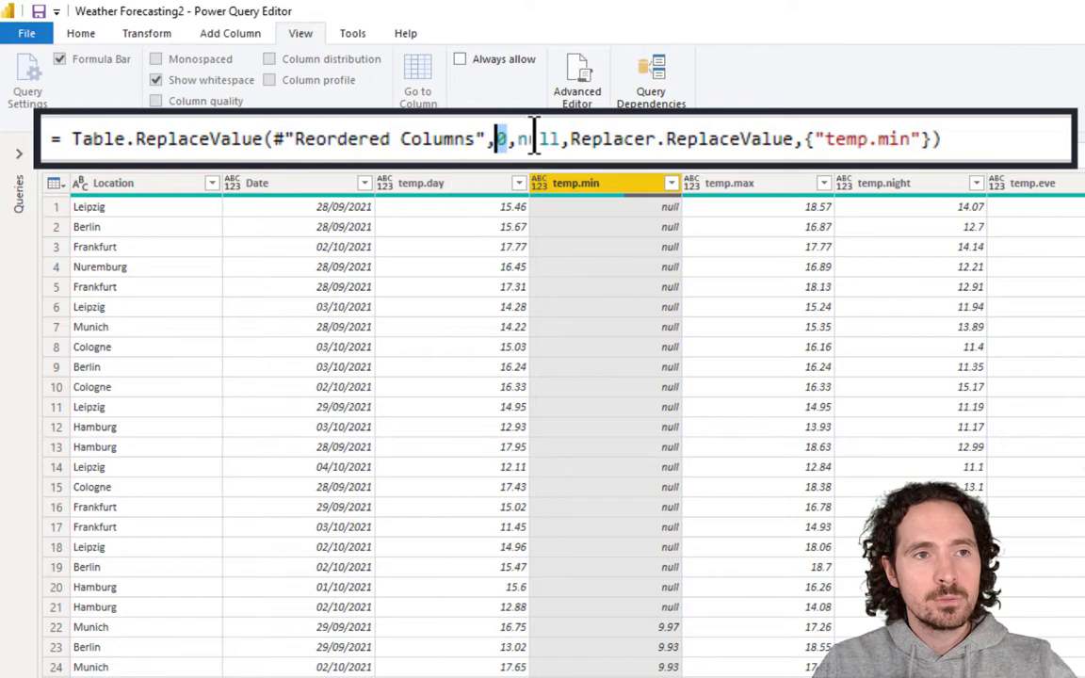
# Change the formula's null argument to each [temp.day] and commit the edited step
pyautogui.doubleClick(537, 139)
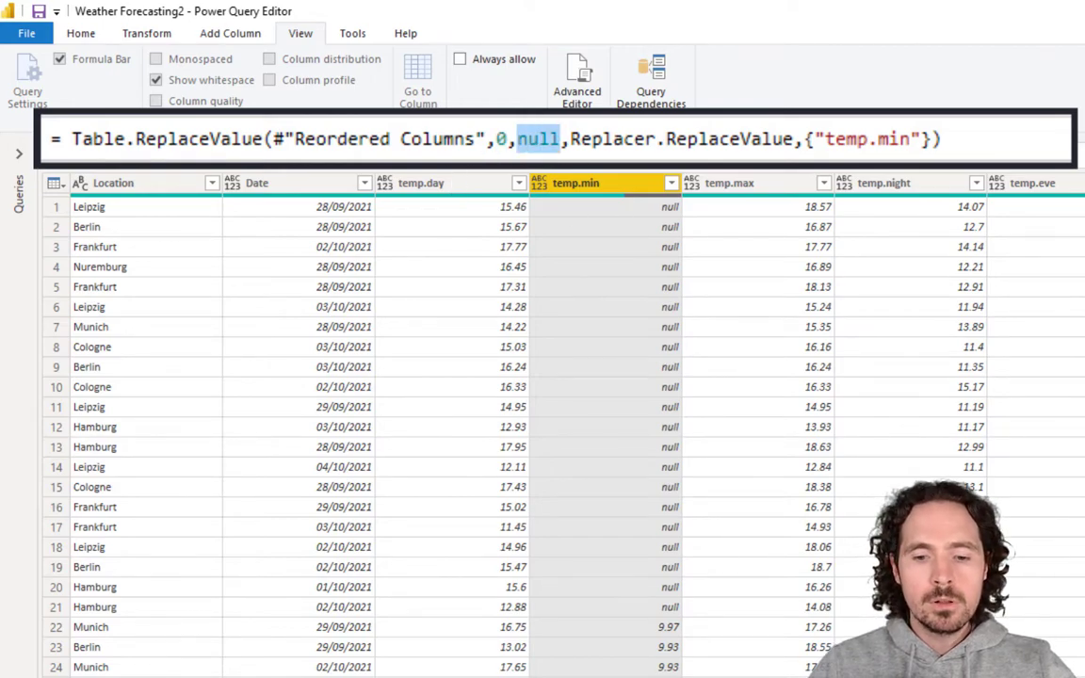
pyautogui.press('BackSpace')
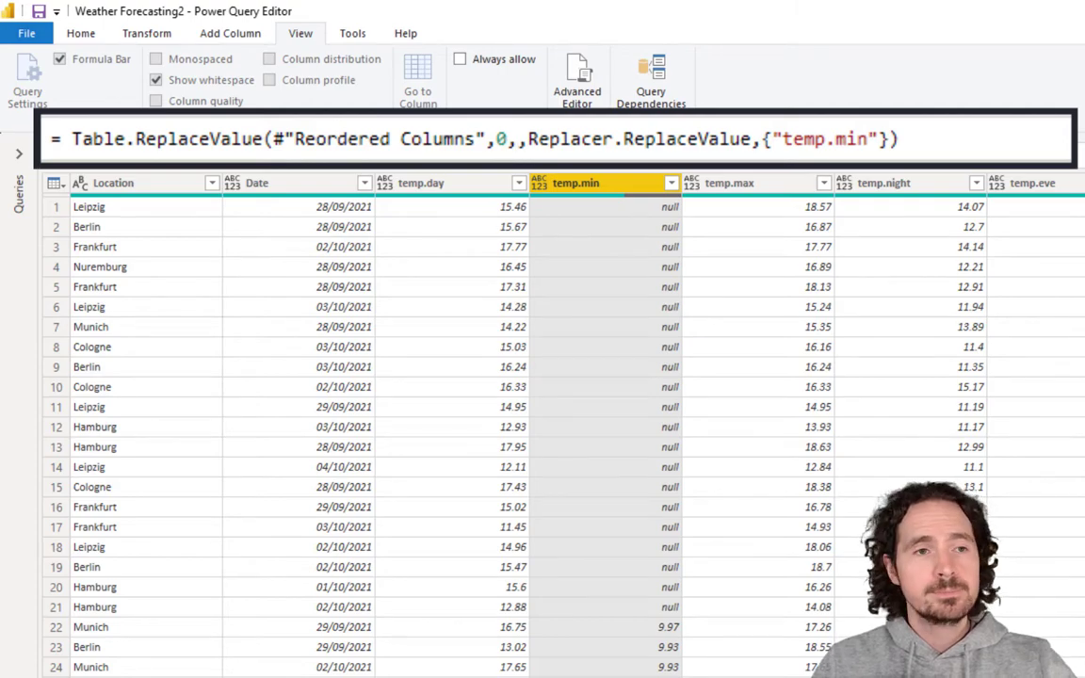
pyautogui.write('each [temp.day]')
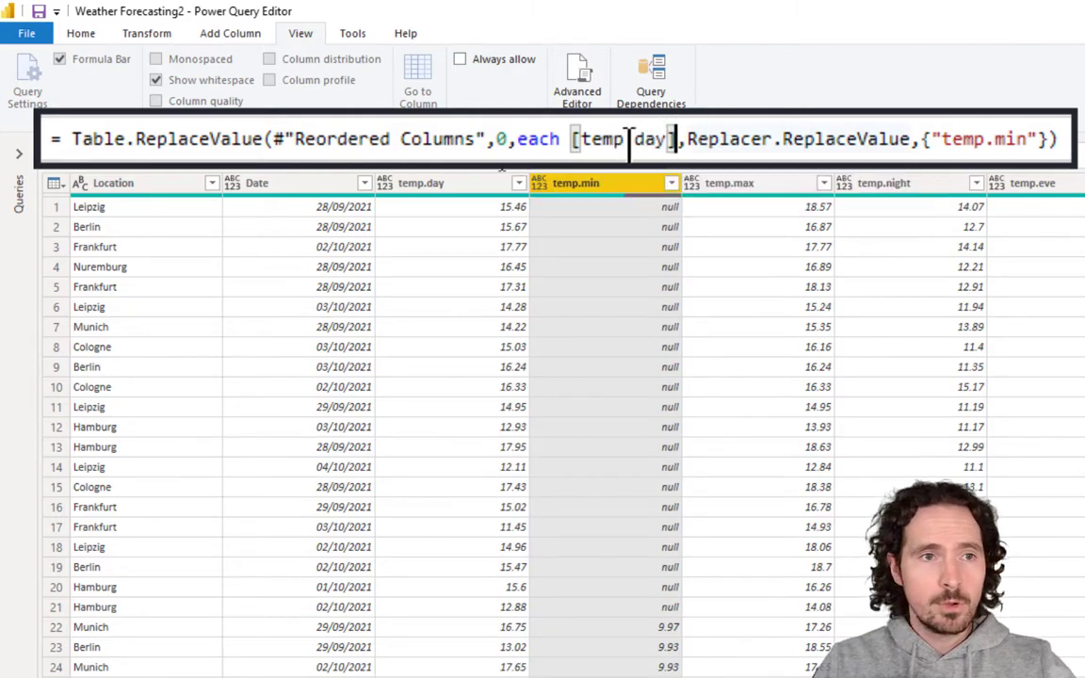
pyautogui.doubleClick(539, 138)
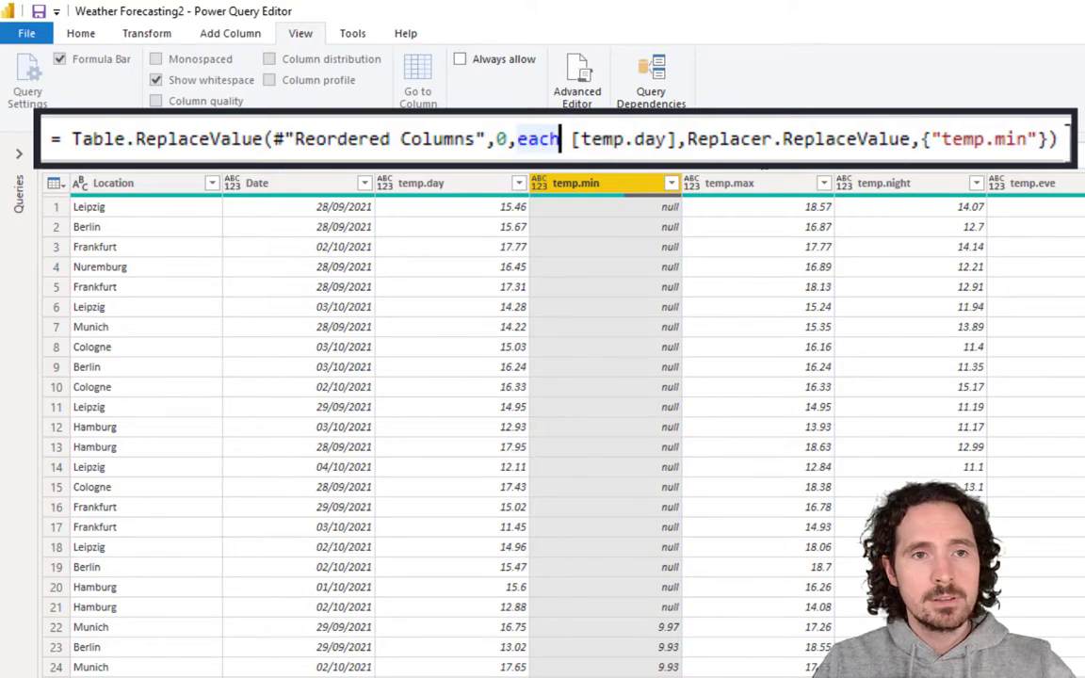
pyautogui.click(1057, 138)
pyautogui.press('Return')
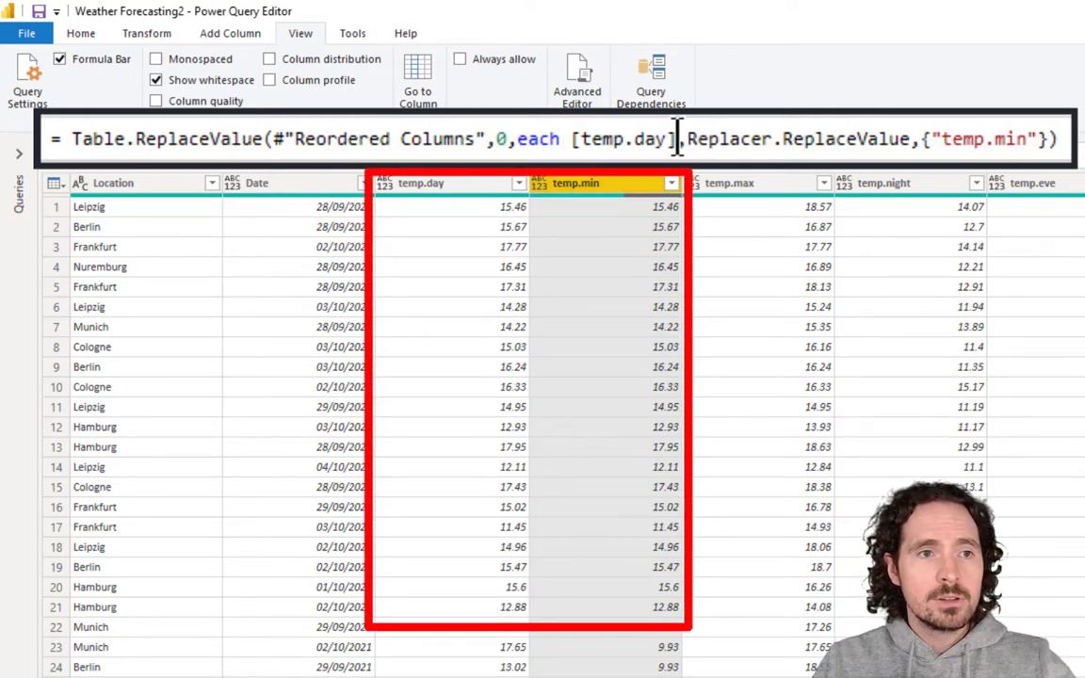
pyautogui.moveTo(676, 138); pyautogui.dragTo(517, 138)
pyautogui.hotkey('ctrl', 'c')
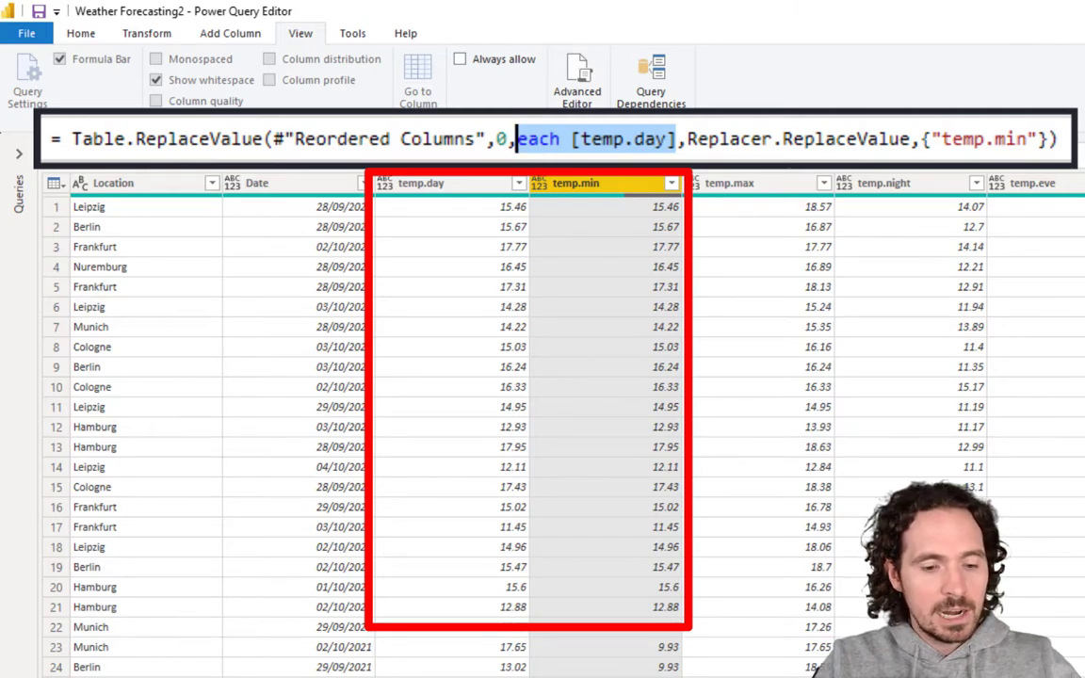
pyautogui.write('null')
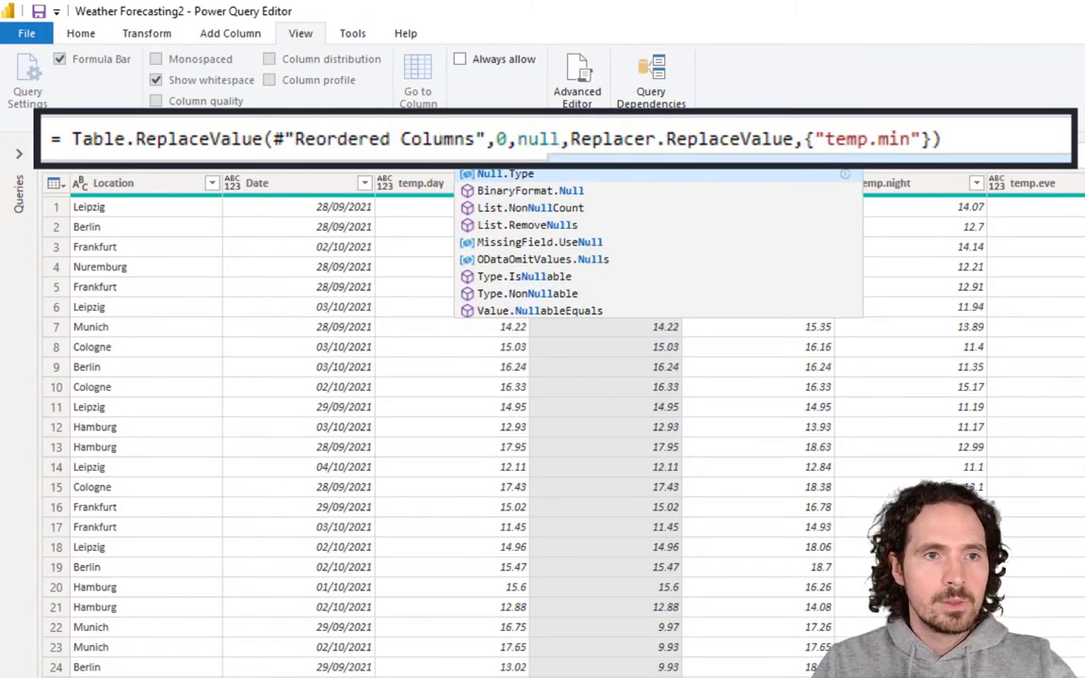
pyautogui.press('Escape')
pyautogui.press('End')
pyautogui.press('Return')
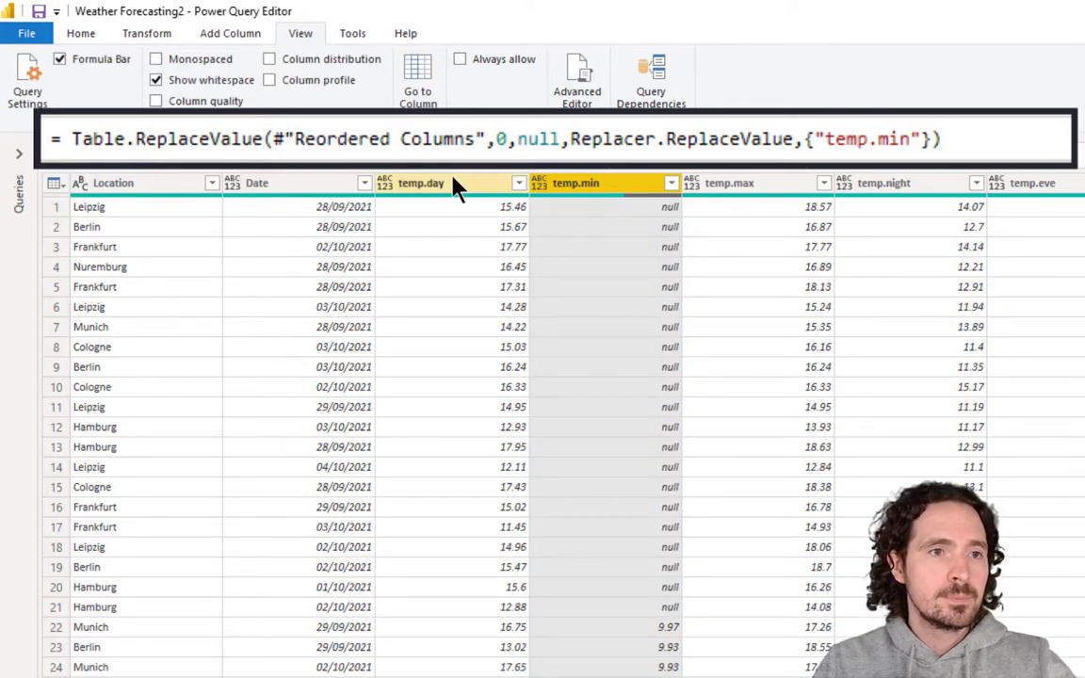
pyautogui.doubleClick(537, 140)
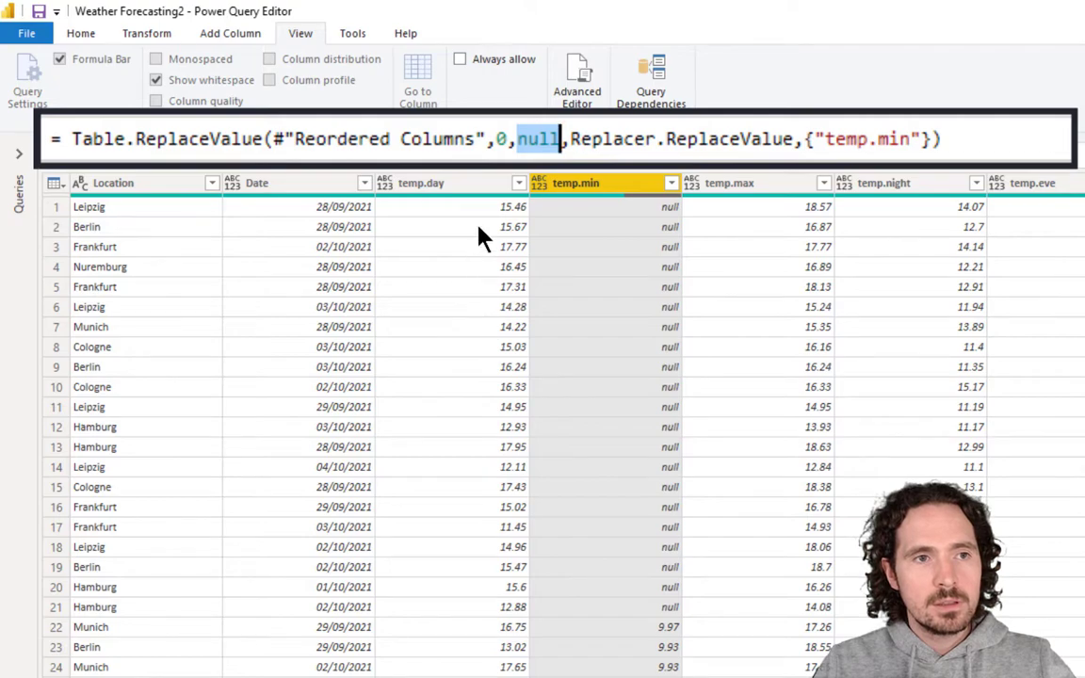
pyautogui.hotkey('ctrl', 'v')
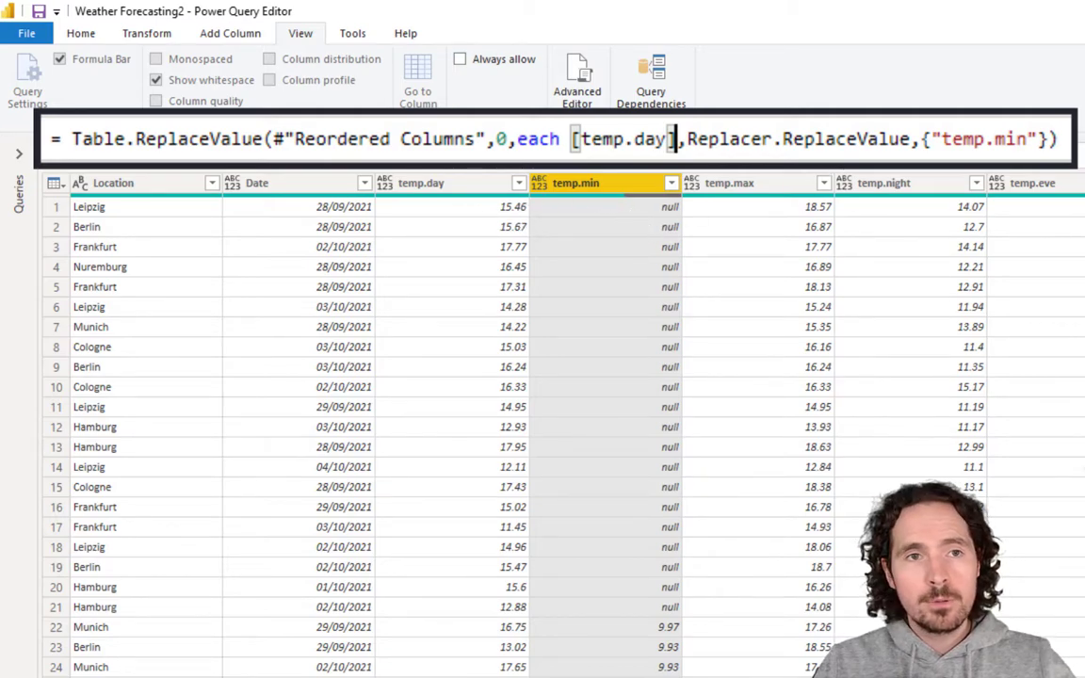
pyautogui.press('End')
pyautogui.press('Return')
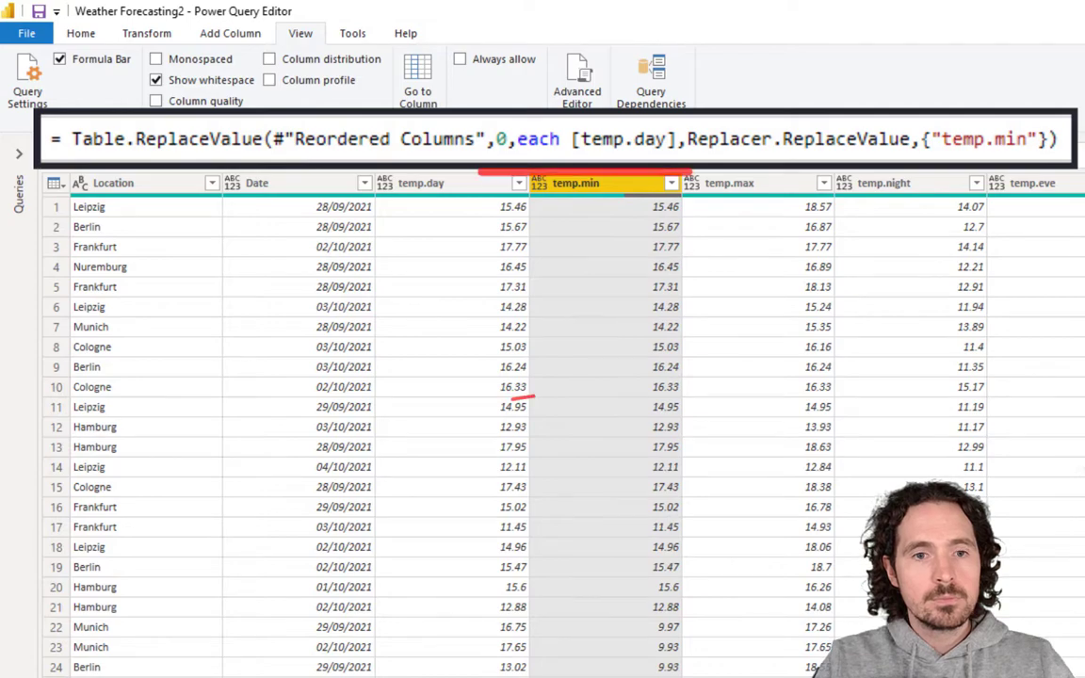